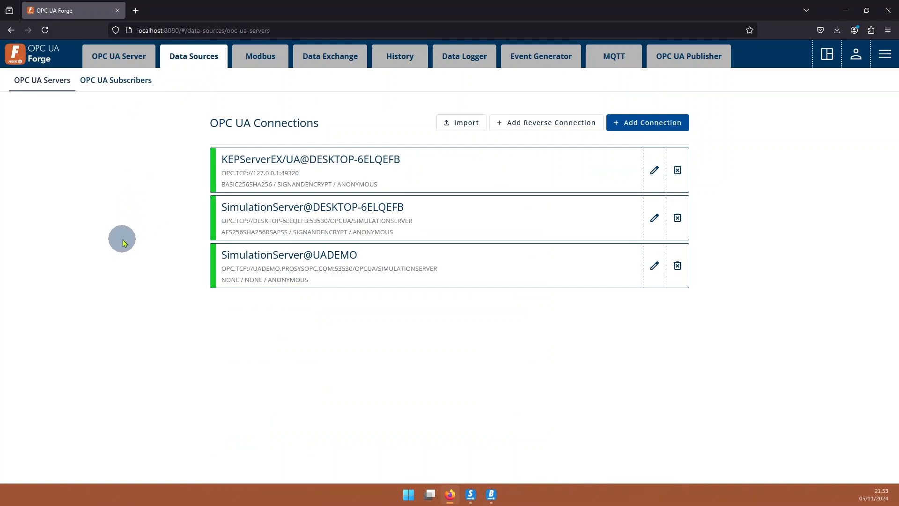
left_click_drag(232, 206, 281, 205)
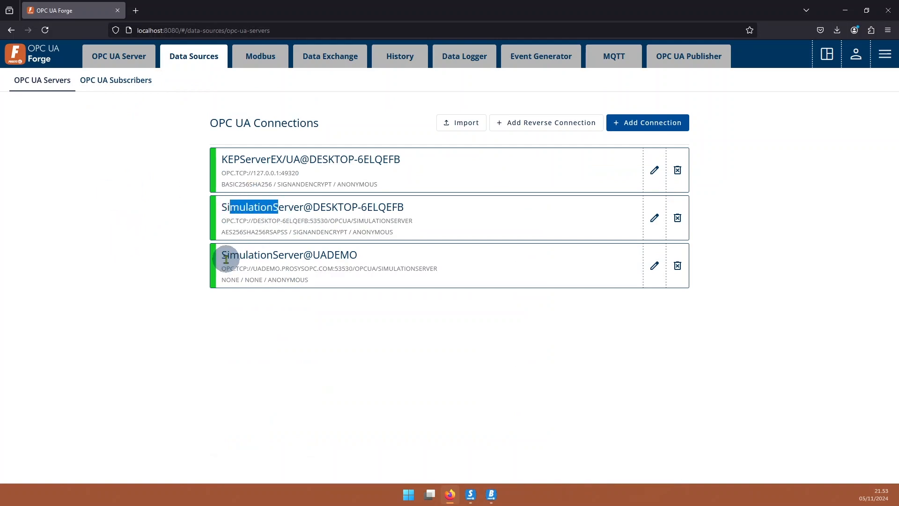
left_click_drag(222, 255, 357, 256)
left_click(253, 336)
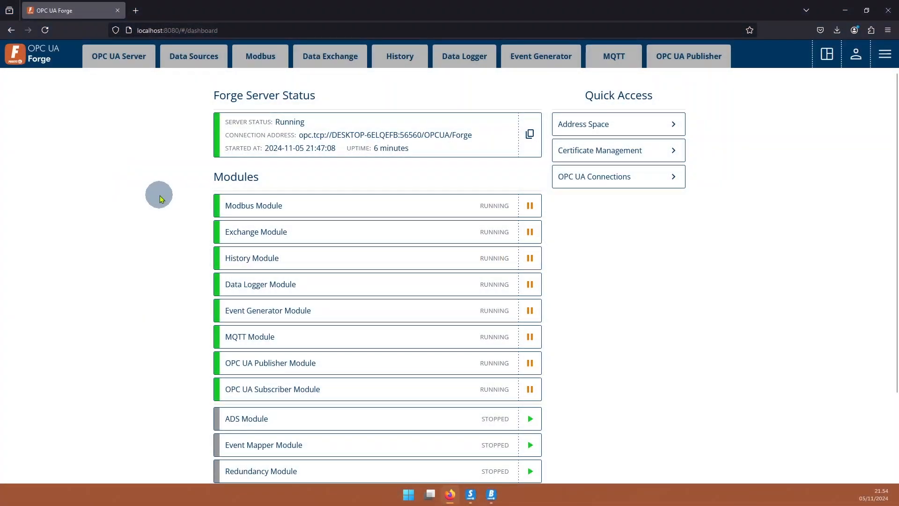
Start the Redundancy Module and open its namespace redundancy groups.
scroll(160, 196, "down", 3)
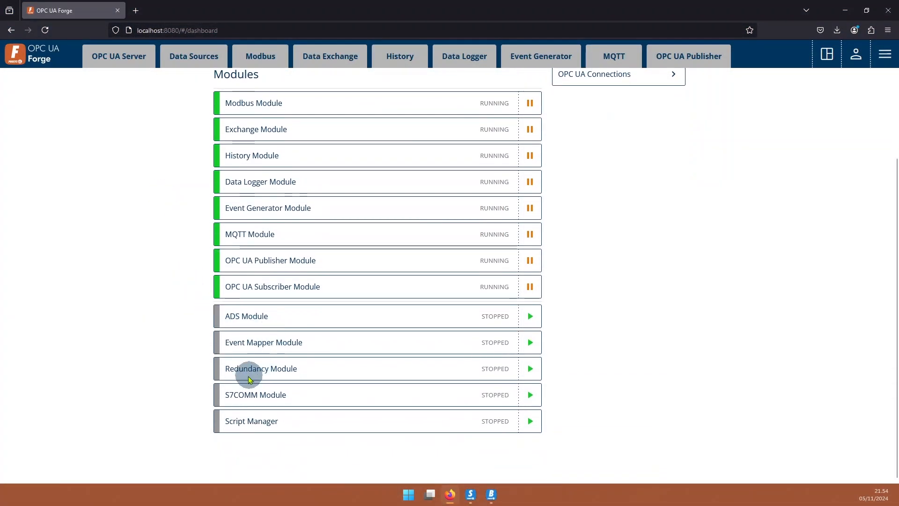
left_click(530, 369)
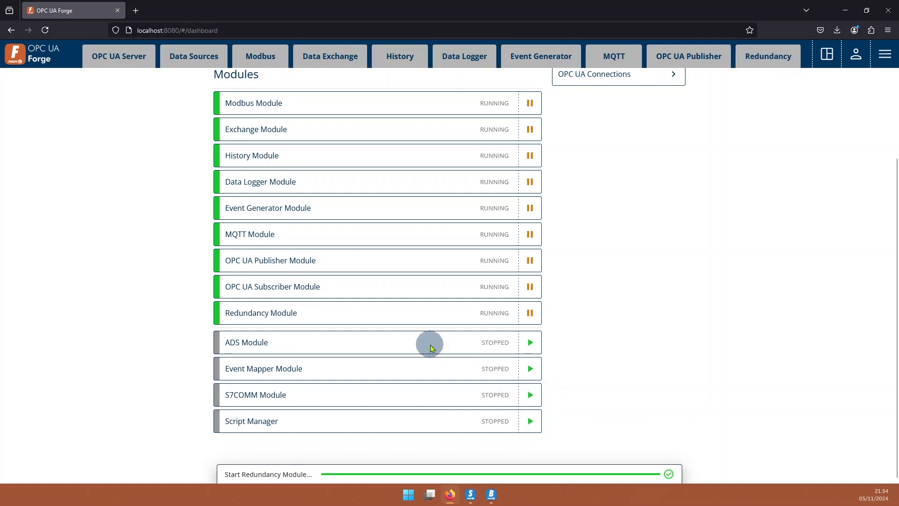
left_click(753, 64)
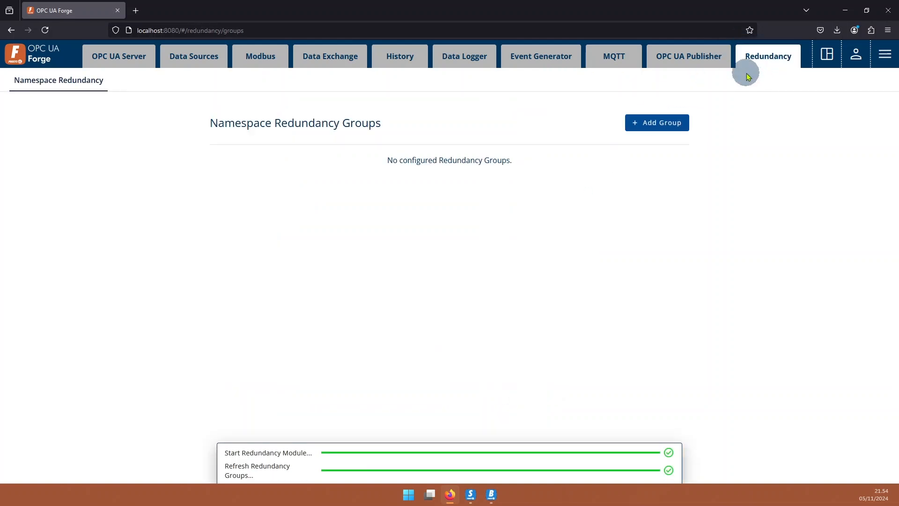
left_click(650, 125)
left_click(255, 202)
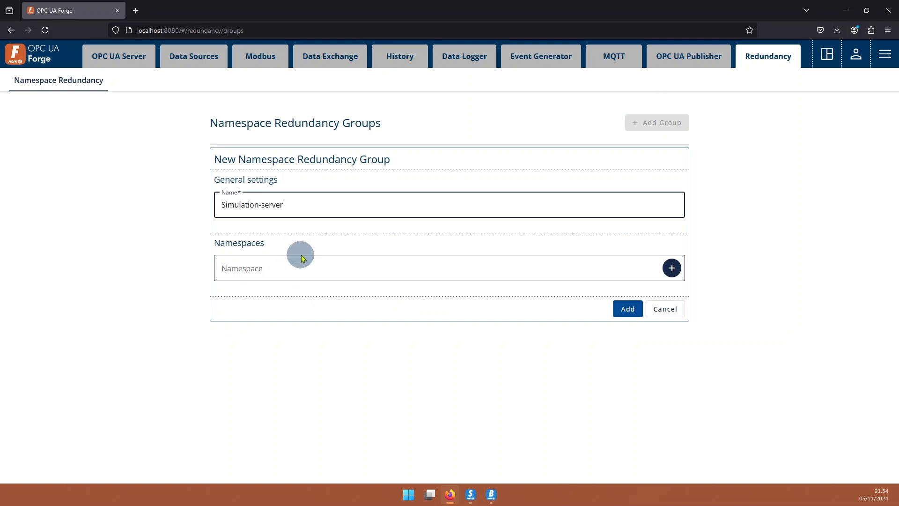
left_click(332, 266)
scroll(392, 324, "down", 15)
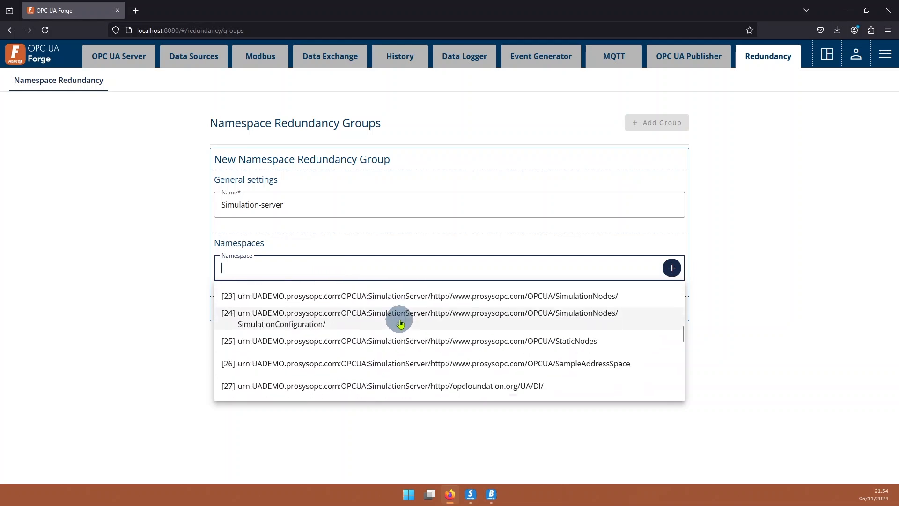
scroll(400, 324, "up", 2)
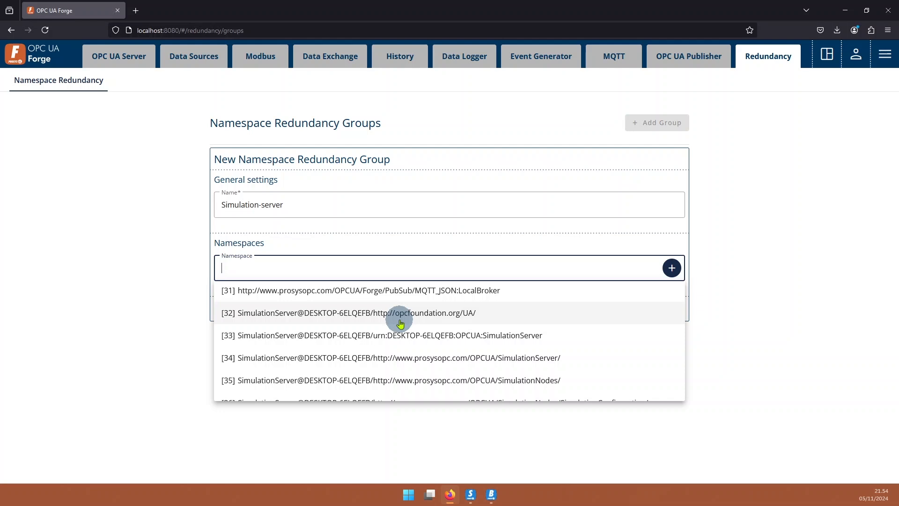
scroll(400, 324, "down", 3)
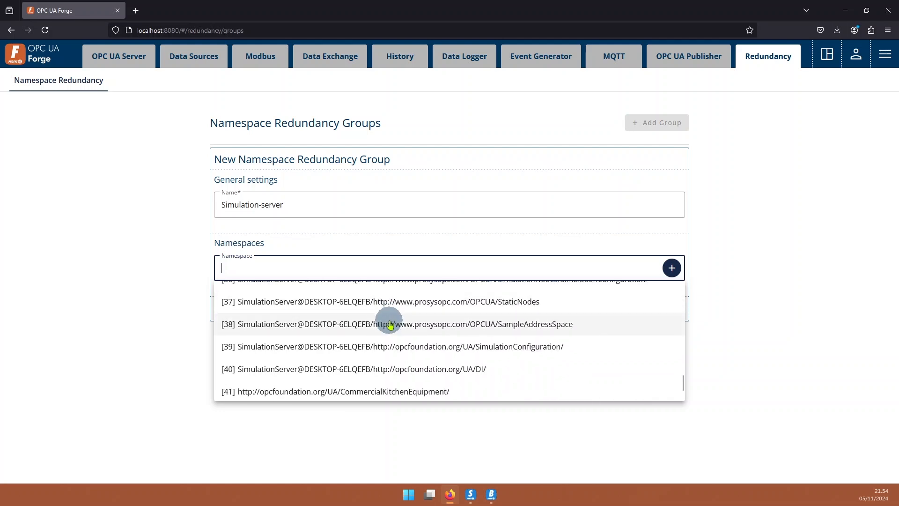
scroll(392, 324, "up", 2)
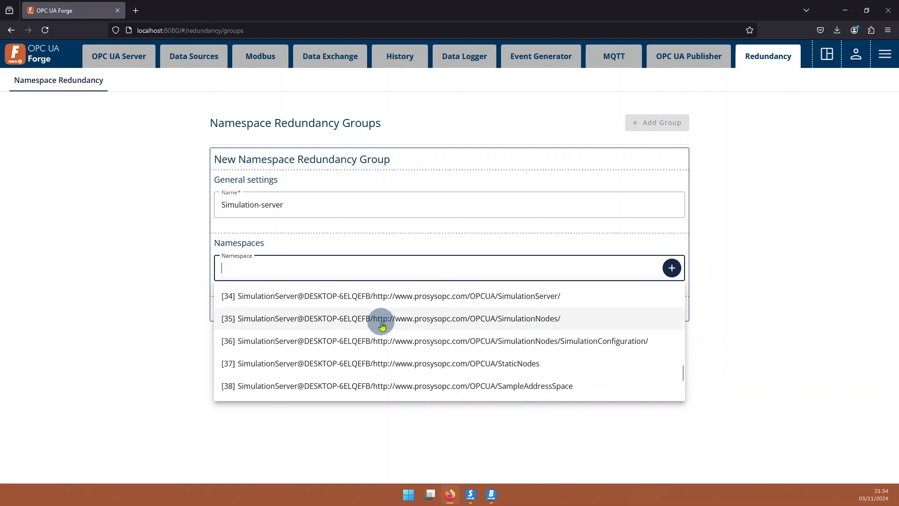
left_click(437, 324)
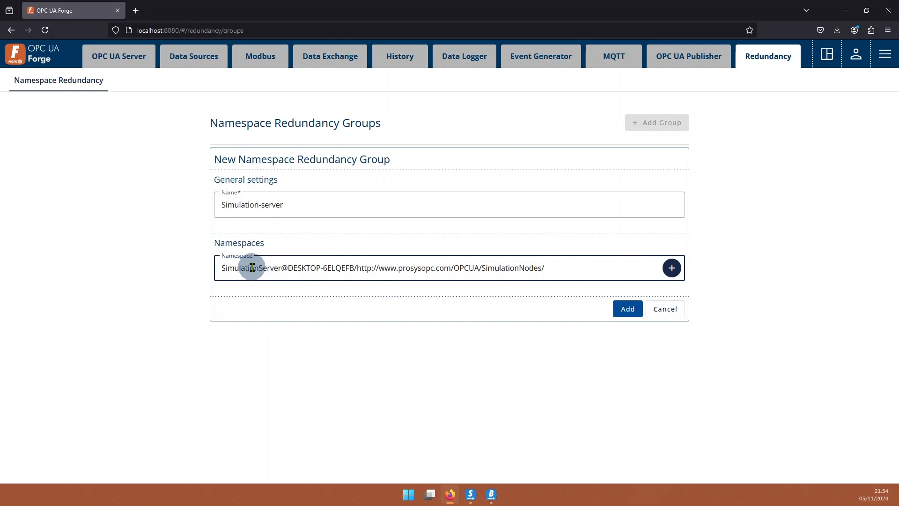
left_click(669, 267)
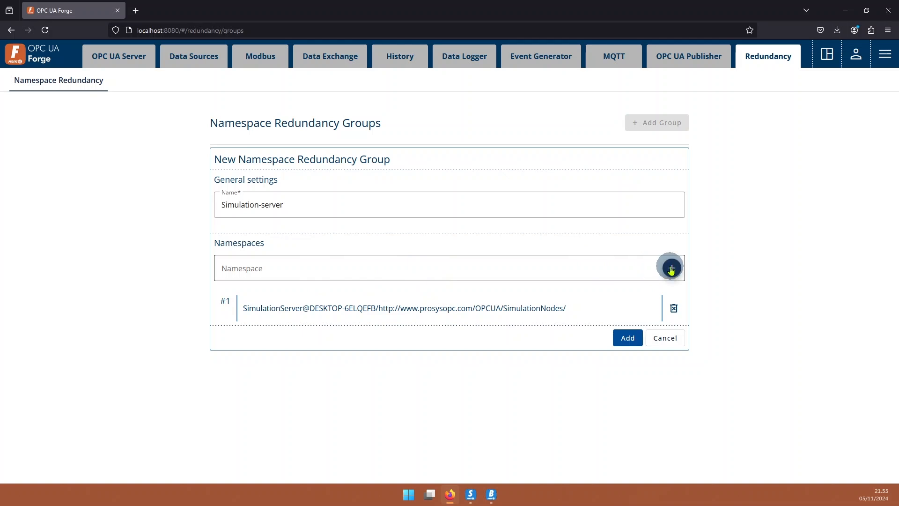
left_click(266, 264)
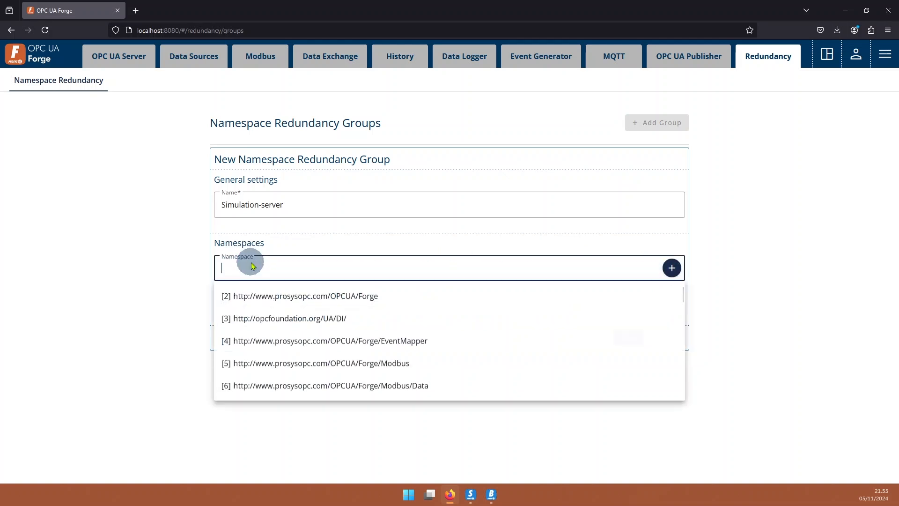
scroll(364, 295, "down", 9)
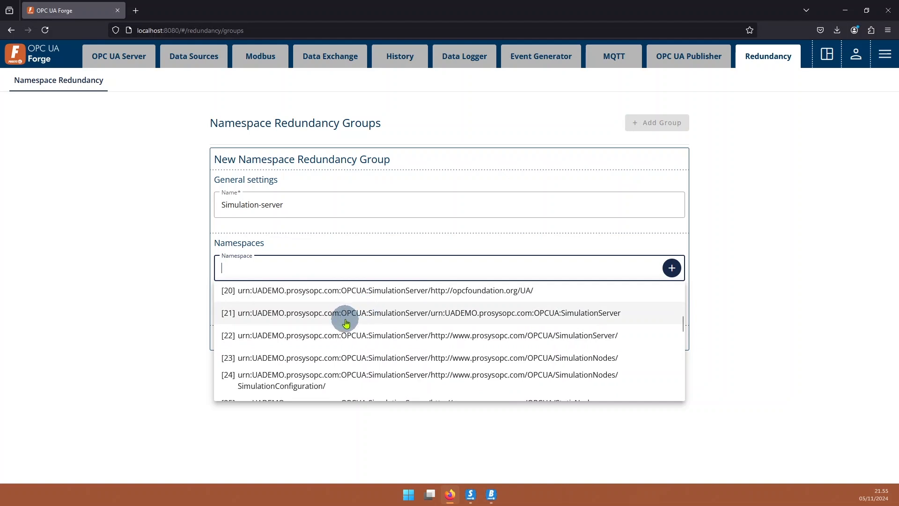
scroll(346, 324, "down", 2)
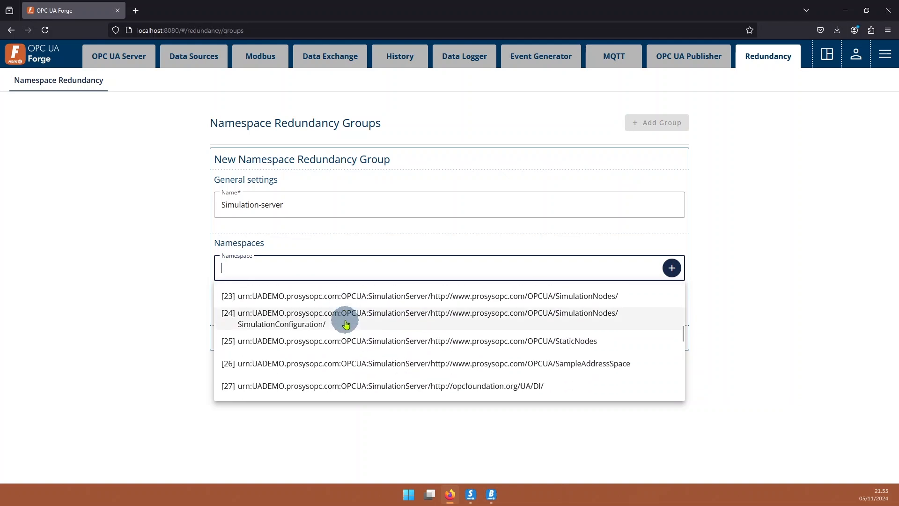
scroll(388, 341, "up", 2)
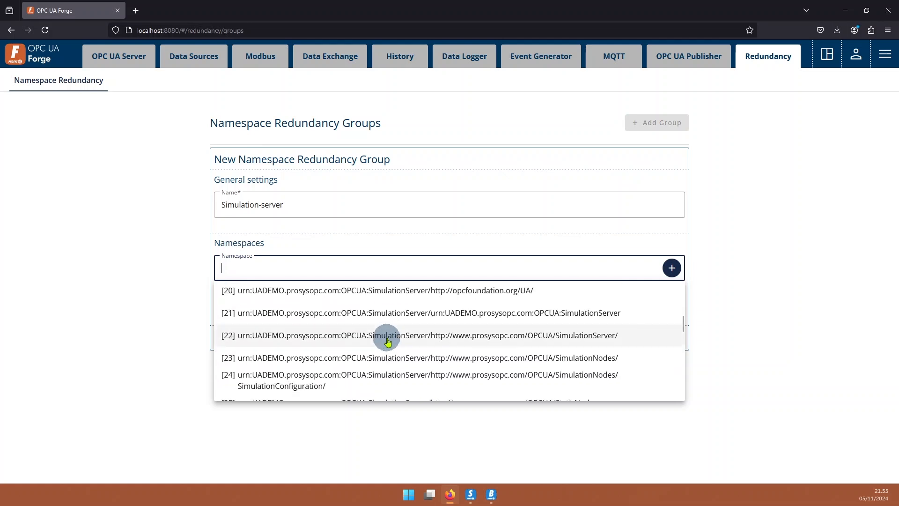
left_click(411, 358)
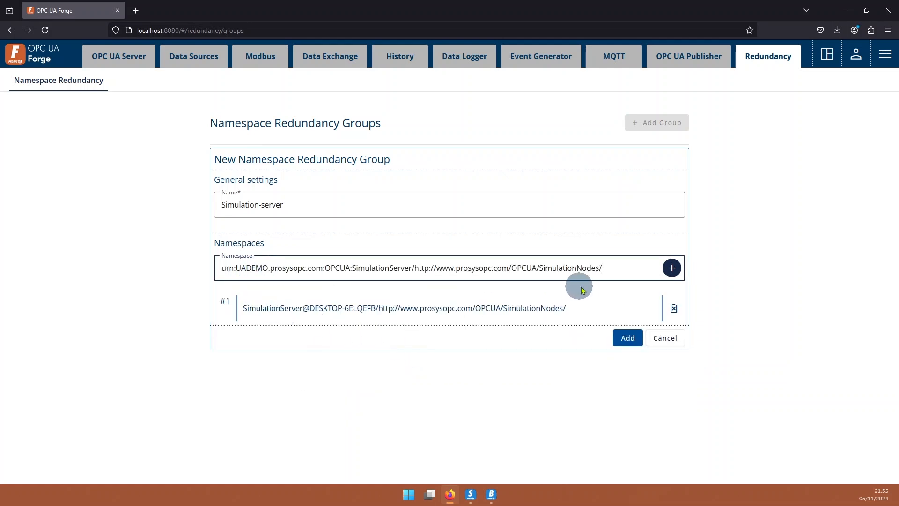
left_click(672, 270)
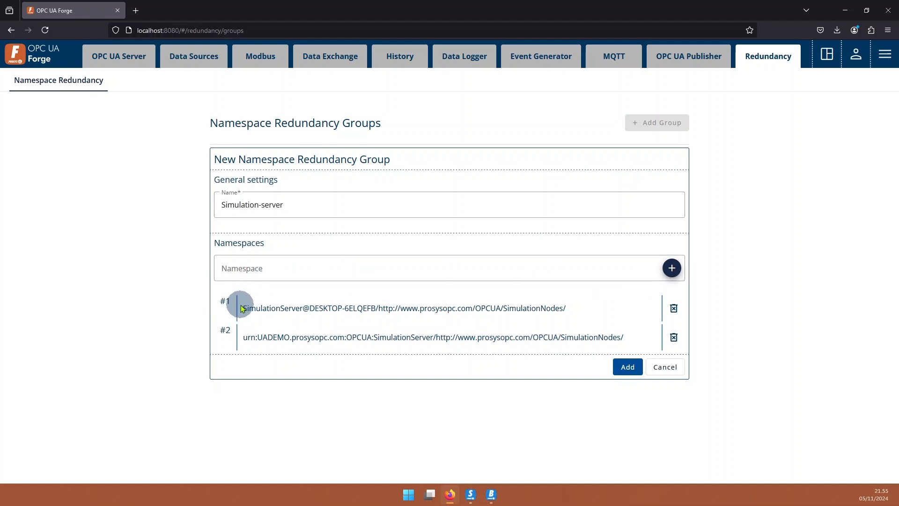
left_click(628, 367)
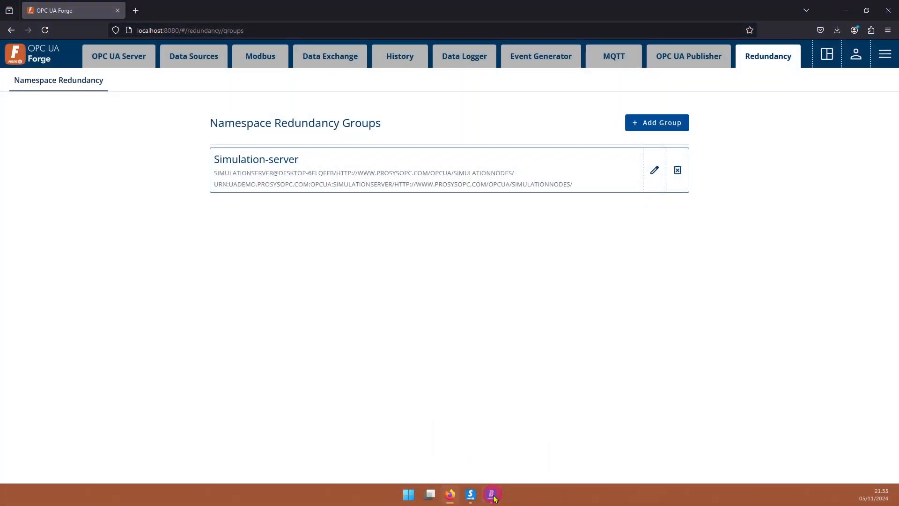
Switch to Prosys OPC UA Browser and expand Objects, Data Sources and OPC UA Servers down to the Simulation folder of SimulationServer@DESKTOP-6ELQEFB.
left_click(492, 496)
mouse_move(473, 502)
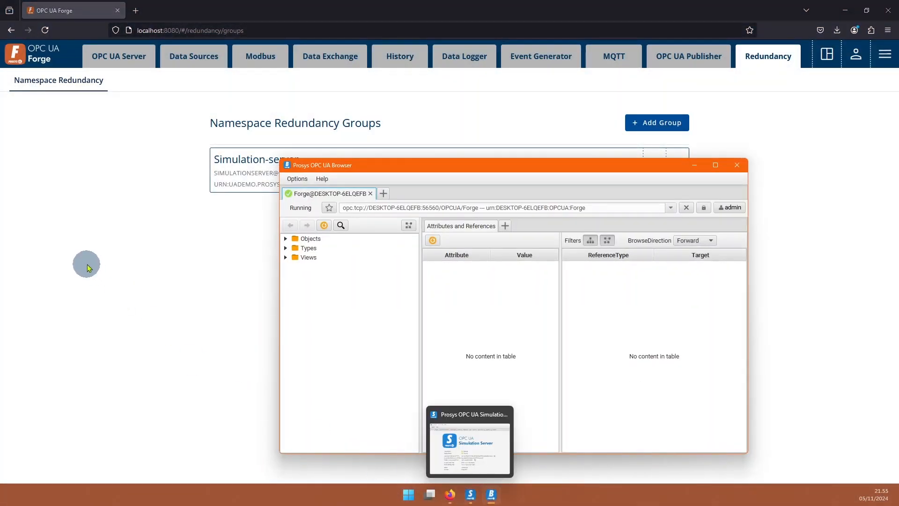
left_click_drag(484, 165, 496, 112)
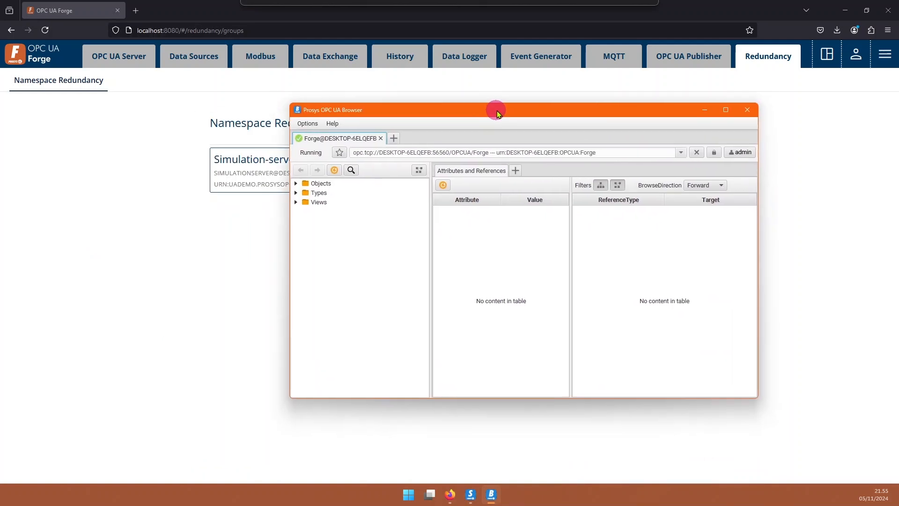
left_click(296, 184)
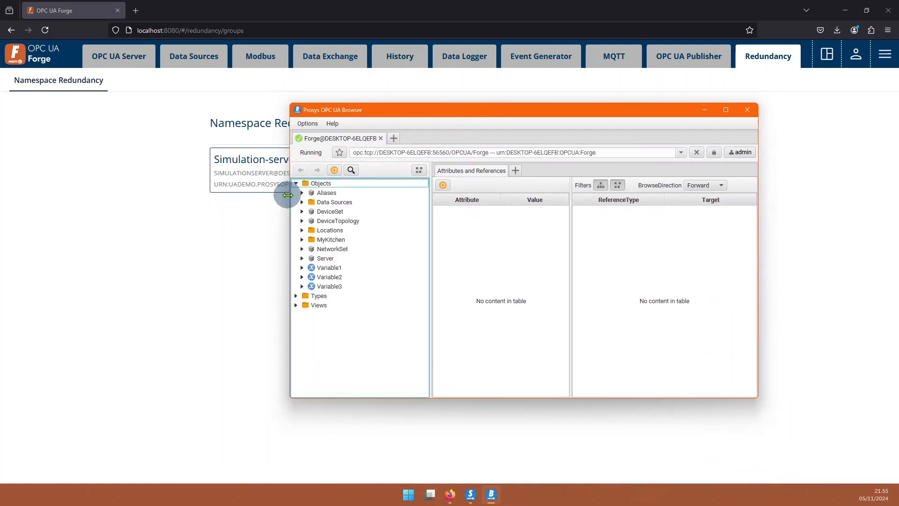
left_click(302, 202)
left_click(307, 230)
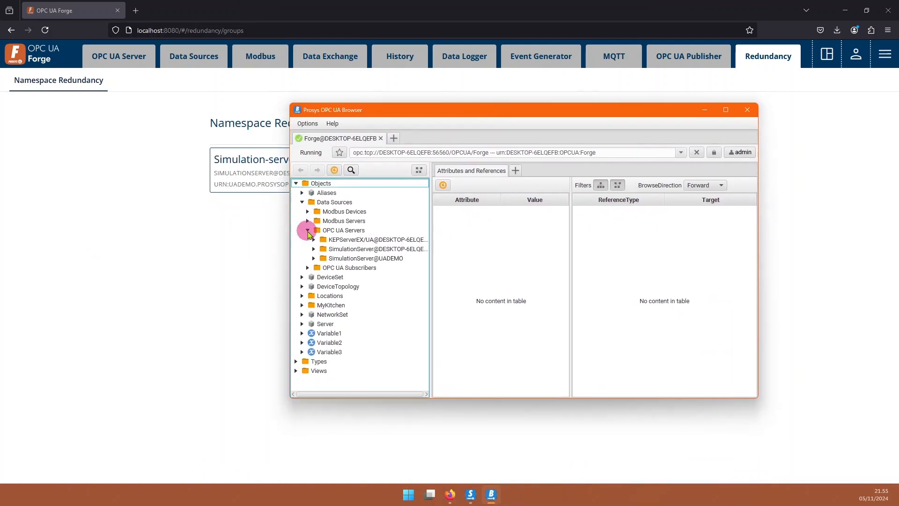
left_click(313, 249)
scroll(313, 255, "down", 1)
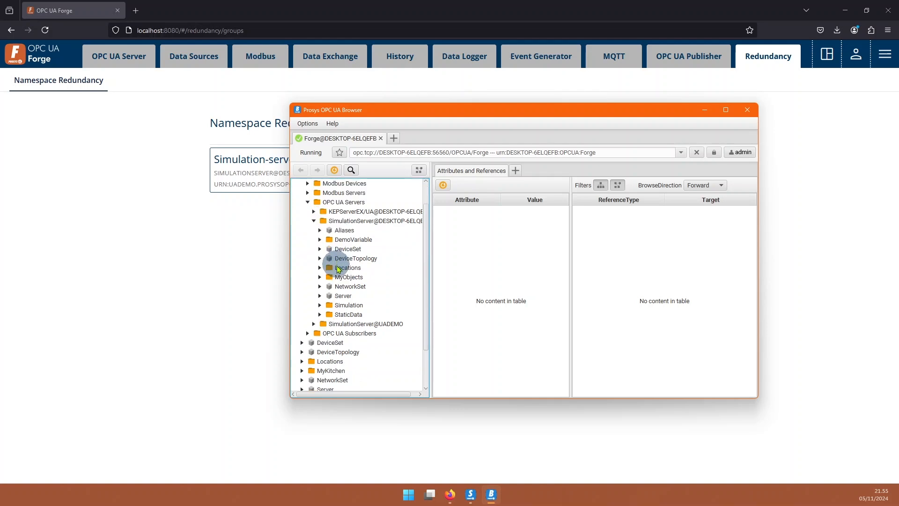
left_click(320, 305)
scroll(333, 300, "down", 1)
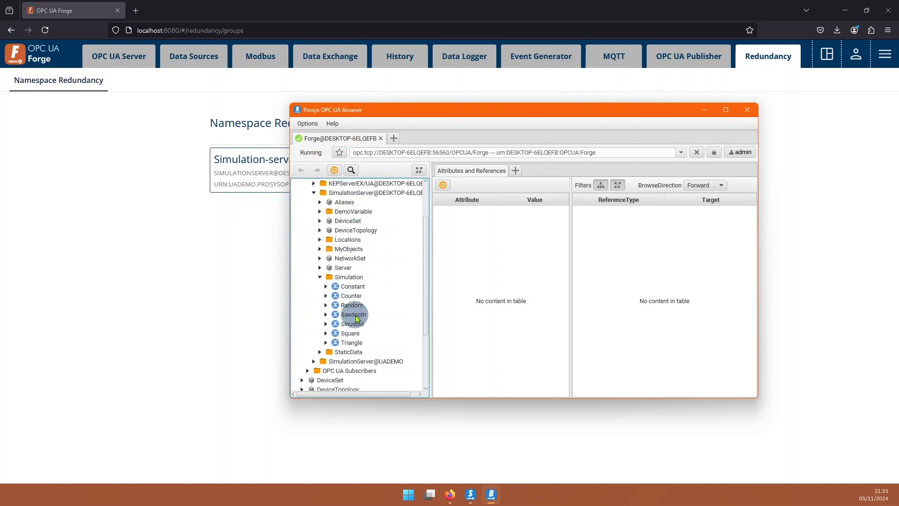
Monitor the data of the Sawtooth variable and move the browser window clear of the desktop's centre.
left_click(353, 314)
right_click(356, 315)
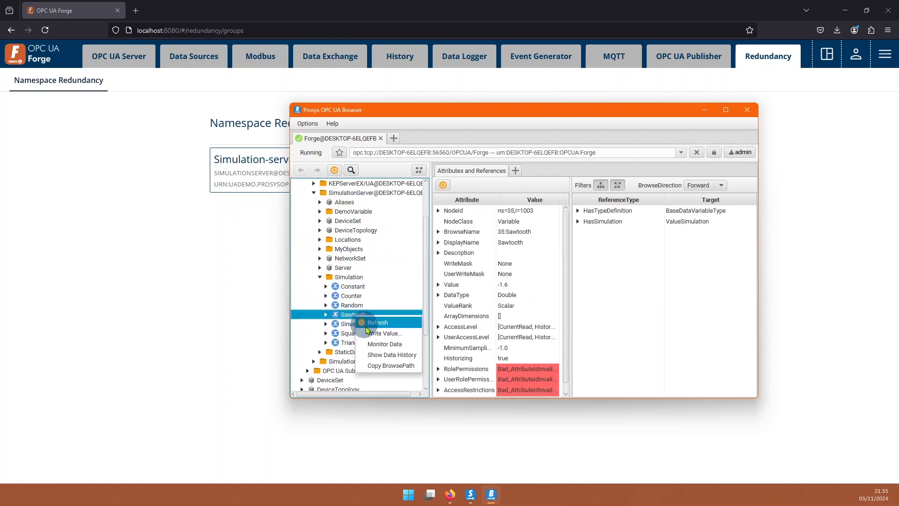
left_click(385, 344)
left_click_drag(548, 112, 309, 76)
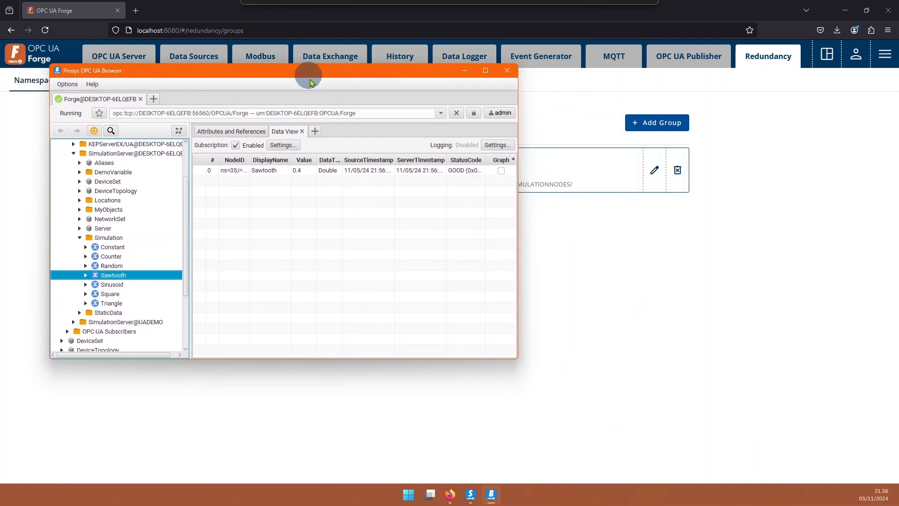
Switch to Prosys OPC UA Simulation Server and shut it down, confirming the exit.
left_click(470, 493)
left_click_drag(393, 104, 554, 205)
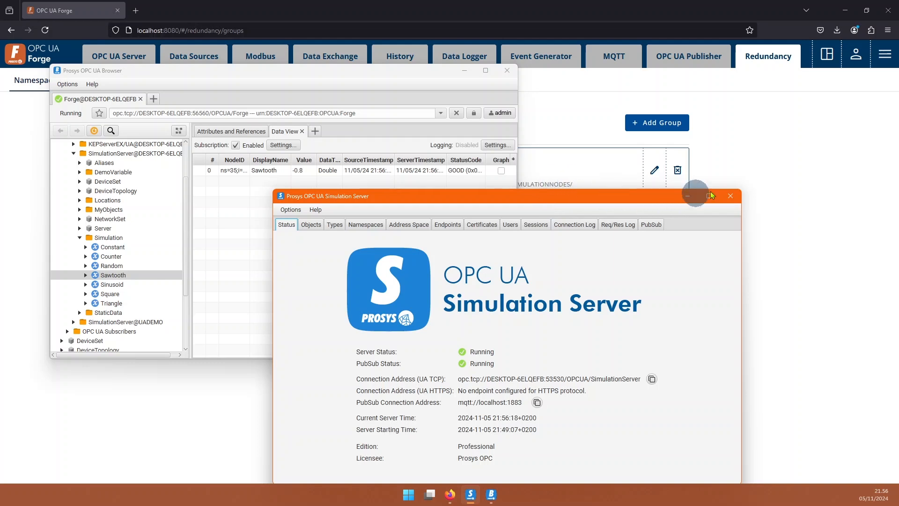
left_click(731, 196)
left_click(526, 367)
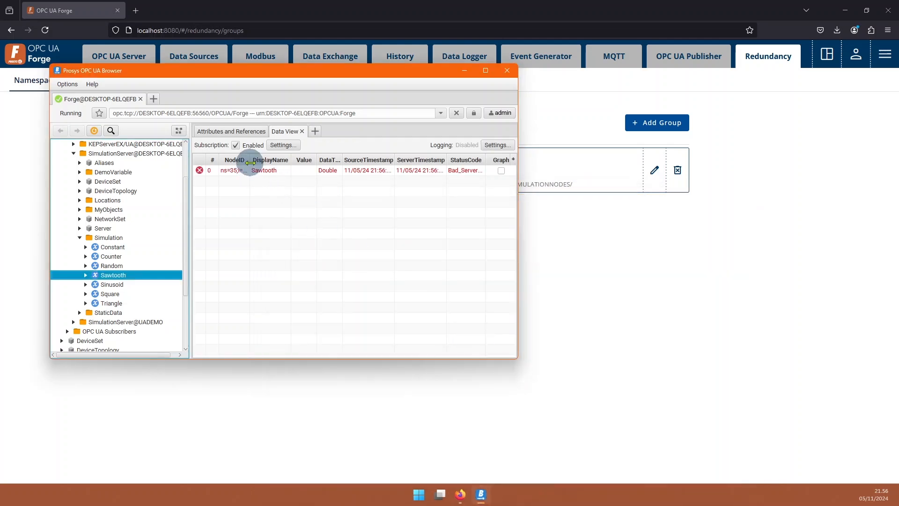
Widen the NodeID column in the data view to show the Sawtooth variable's full node ID.
left_click(251, 162)
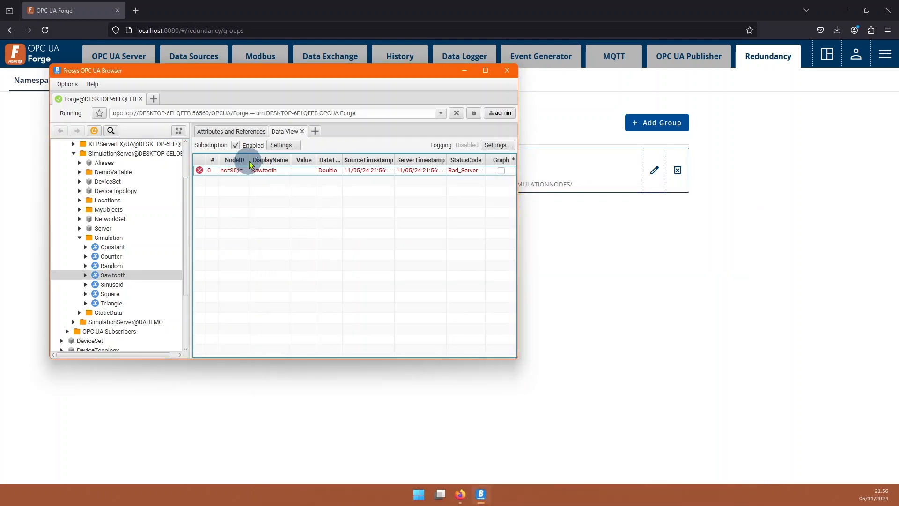
mouse_move(249, 160)
left_mouse_down()
mouse_move(281, 160)
mouse_move(265, 161)
left_mouse_up()
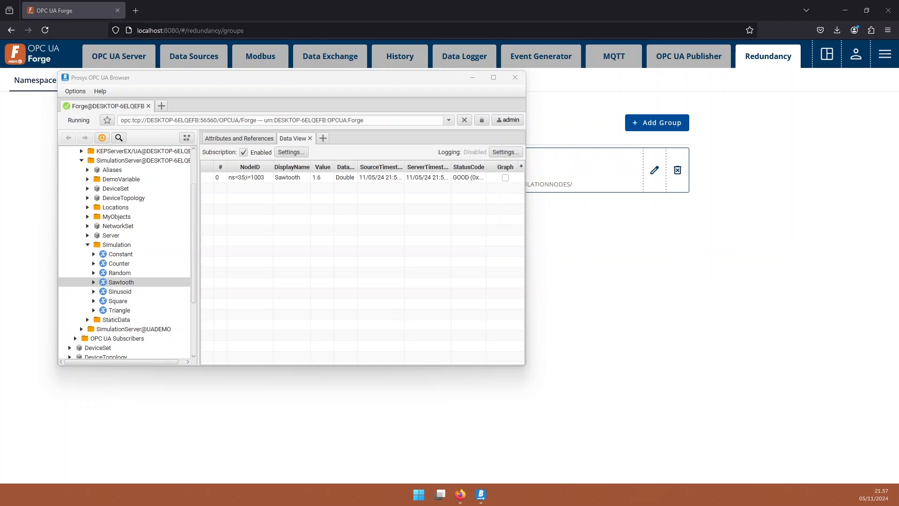
left_click_drag(491, 107, 647, 174)
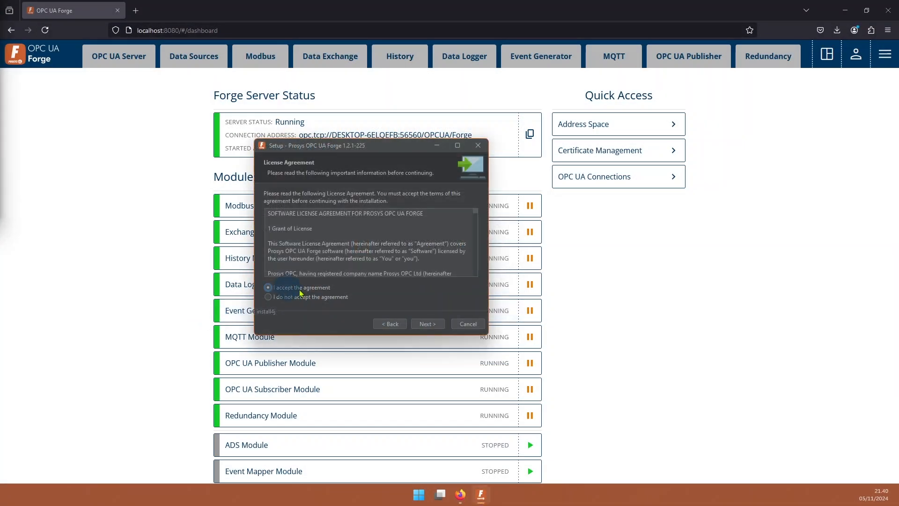
Continue past the accepted license agreement to start installing Prosys OPC UA Forge 1.2.1-225.
left_click(420, 324)
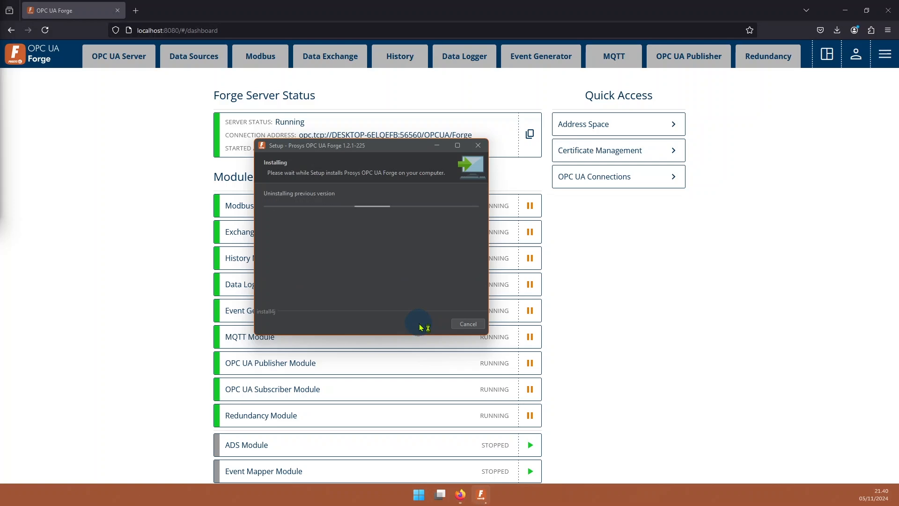